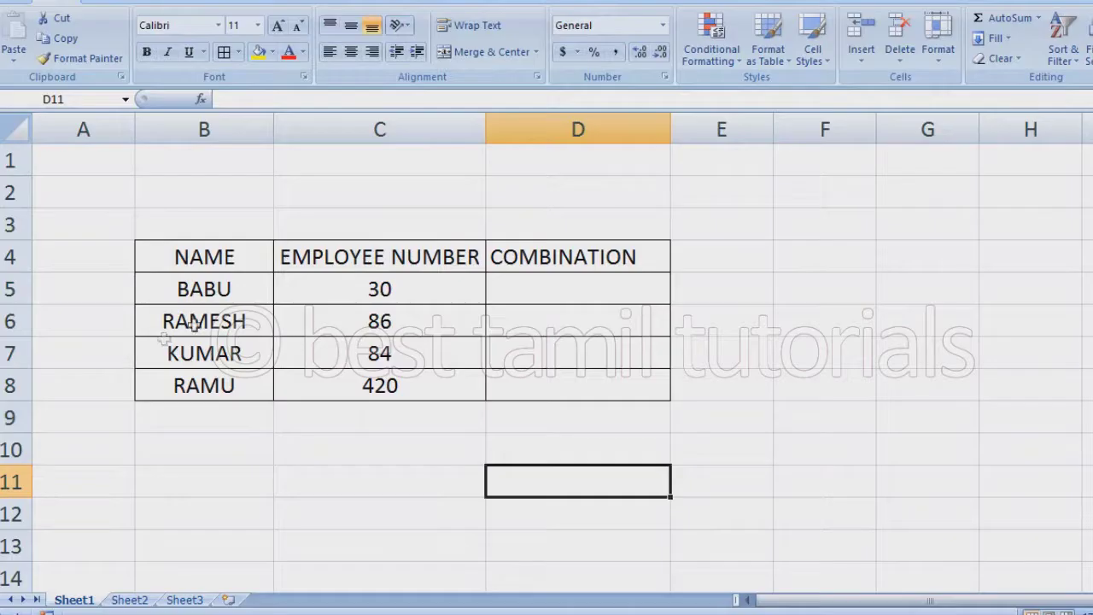
- Point out the names BABU, KUMAR, RAMU and employee numbers 30, 86, 84, 420
left_click(226, 289)
left_click(229, 351)
left_click(250, 388)
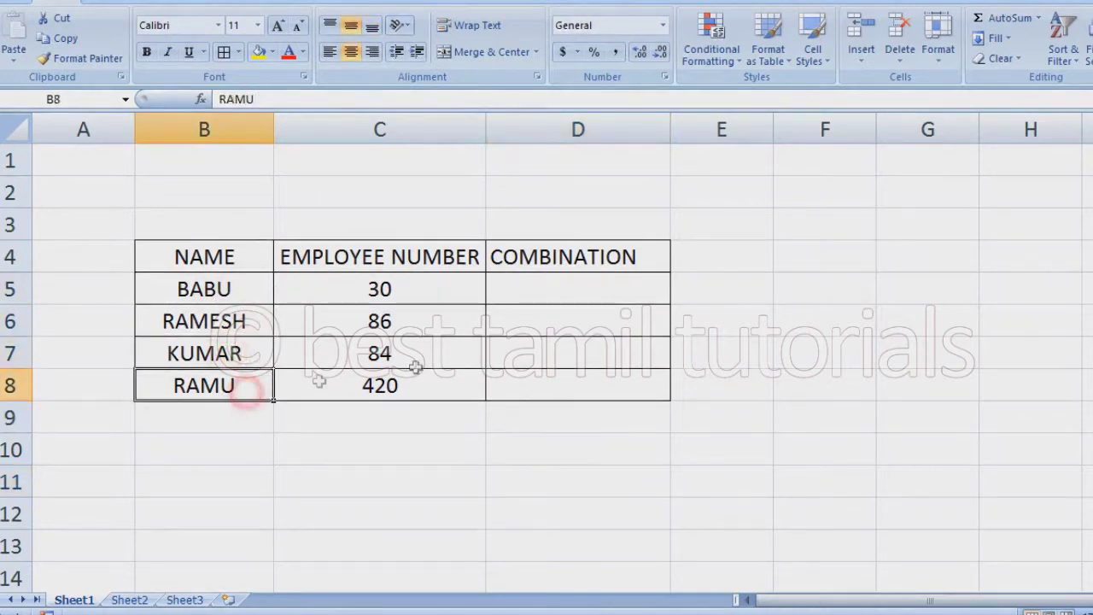
left_click(443, 289)
left_click(445, 321)
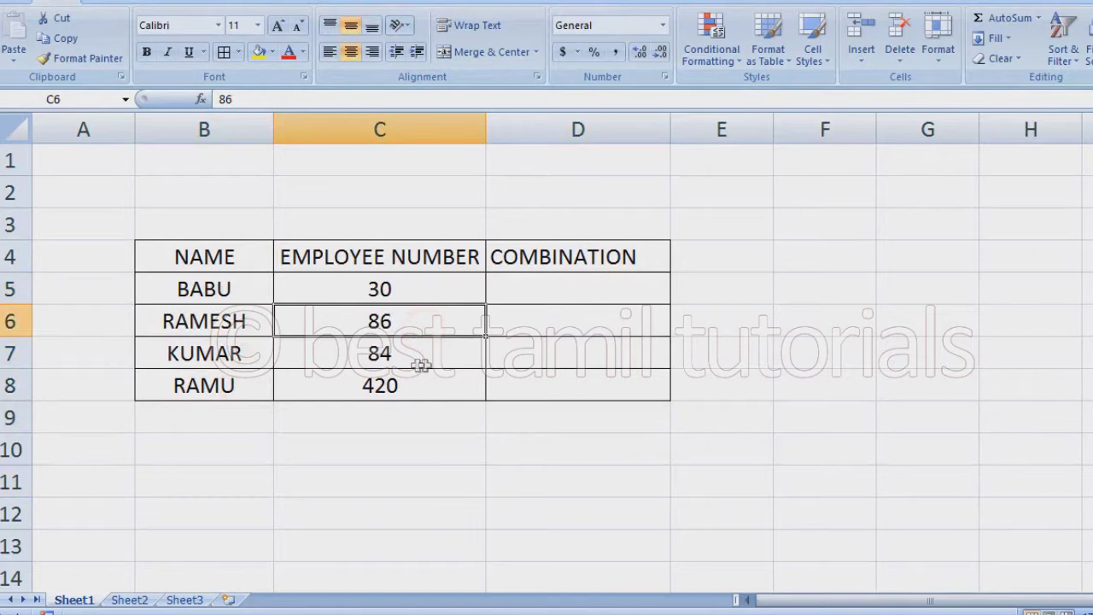
left_click(417, 365)
left_click(420, 379)
- Enter =B5&C5 in D5 and fill it down to D8, giving BABU30 through RAMU420
left_click(574, 288)
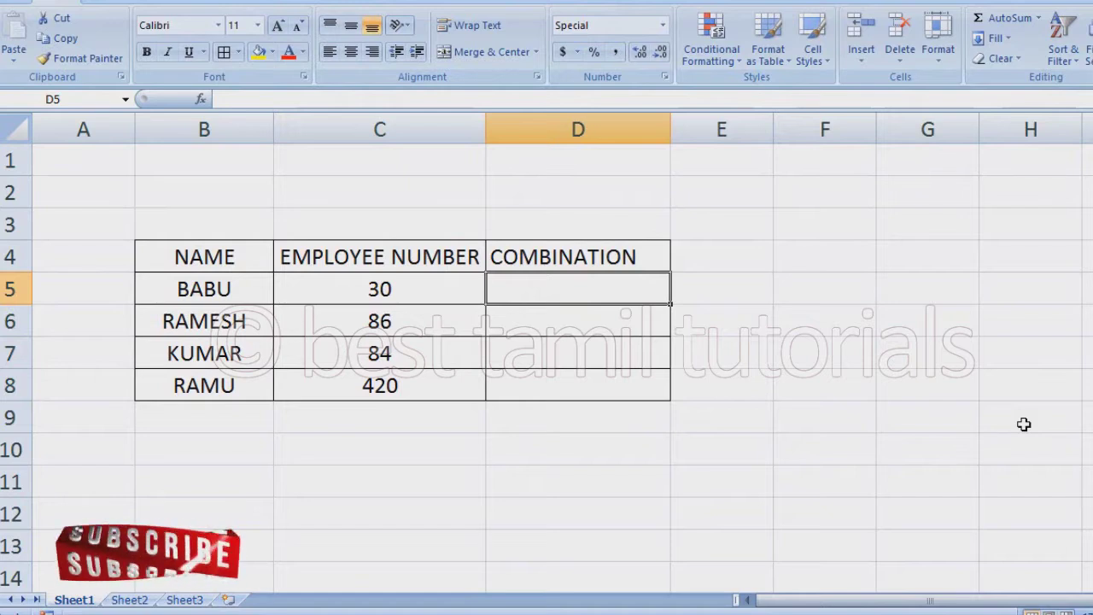
type("=")
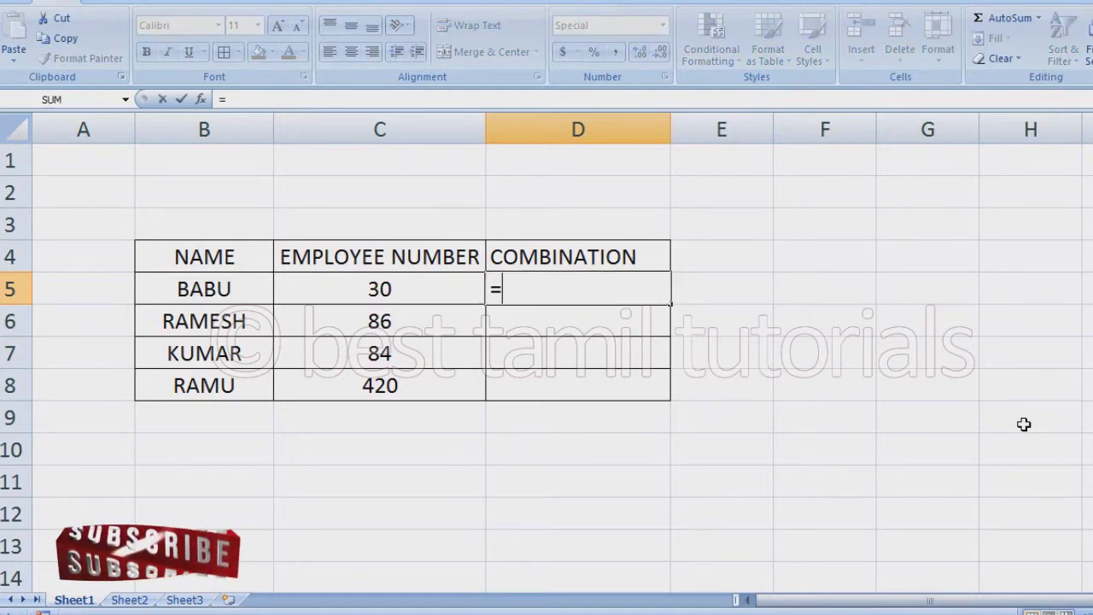
left_click(235, 290)
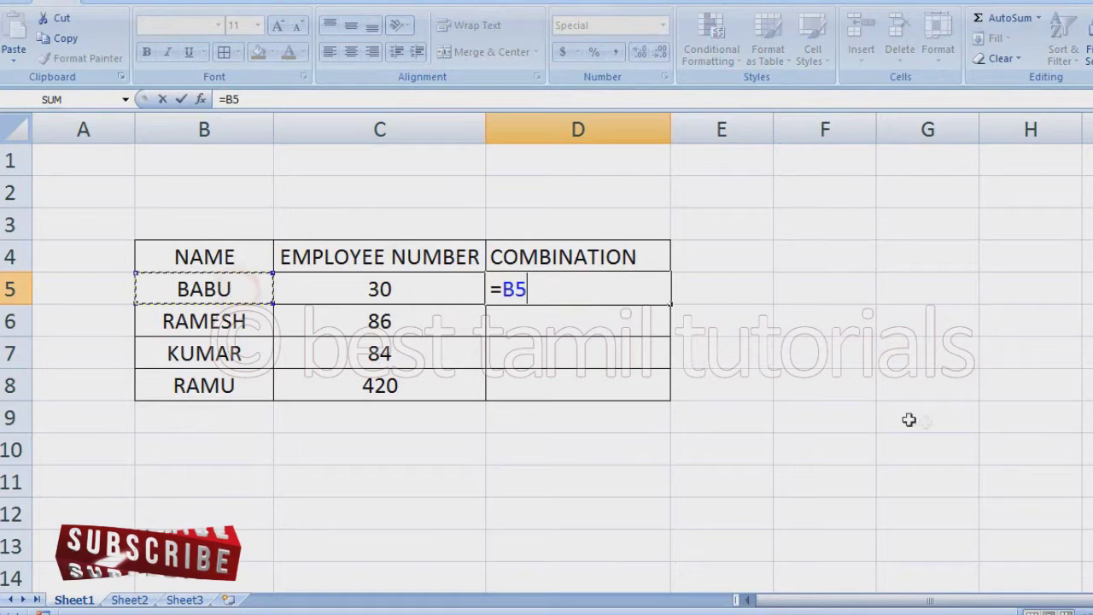
type("&")
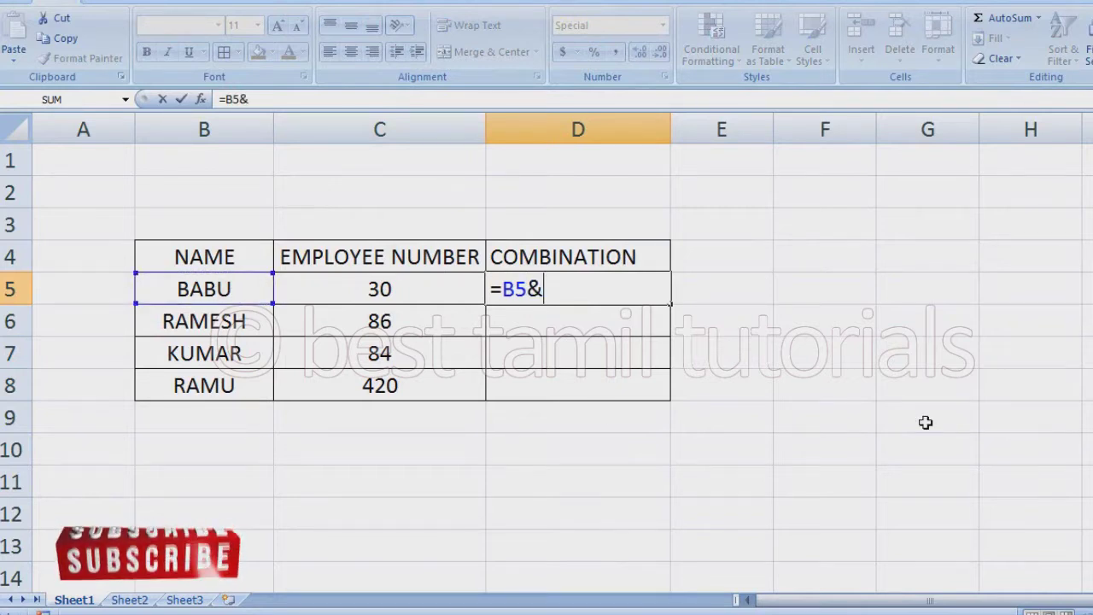
left_click(459, 290)
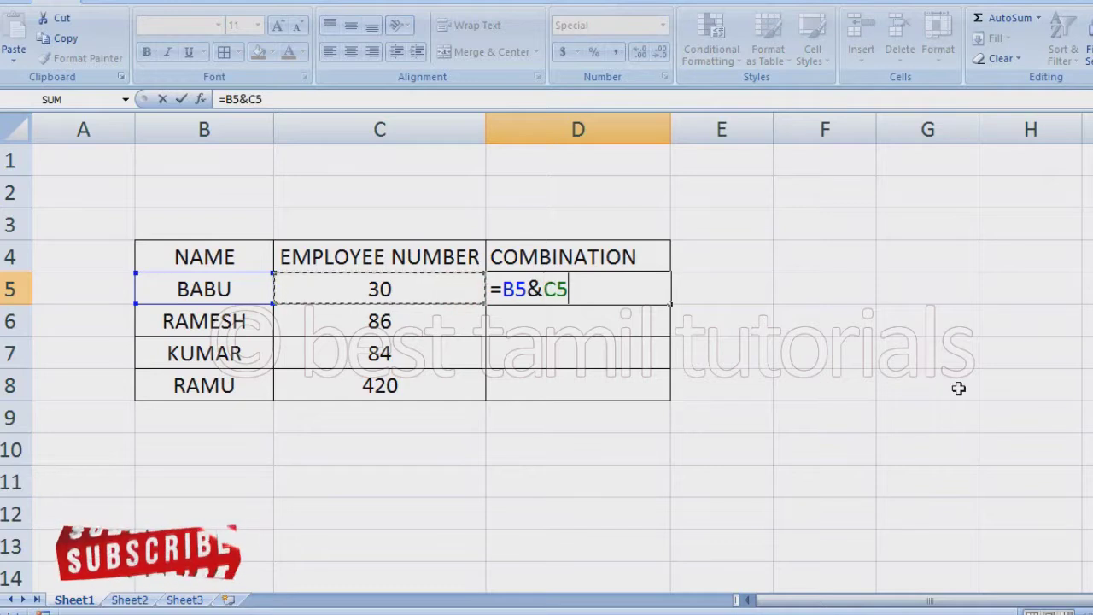
key("Return")
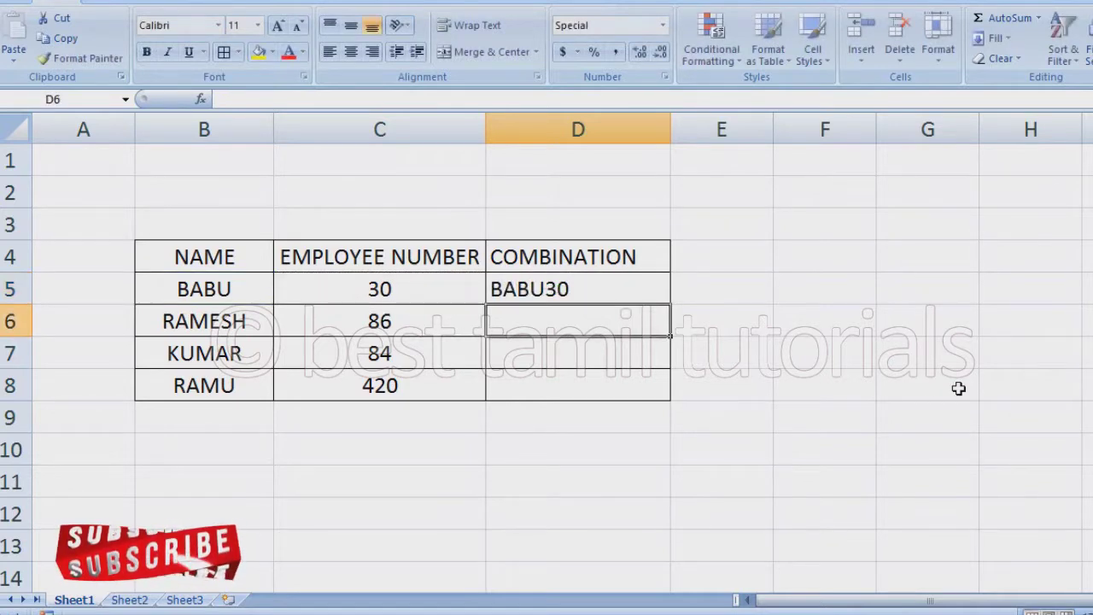
left_click(652, 299)
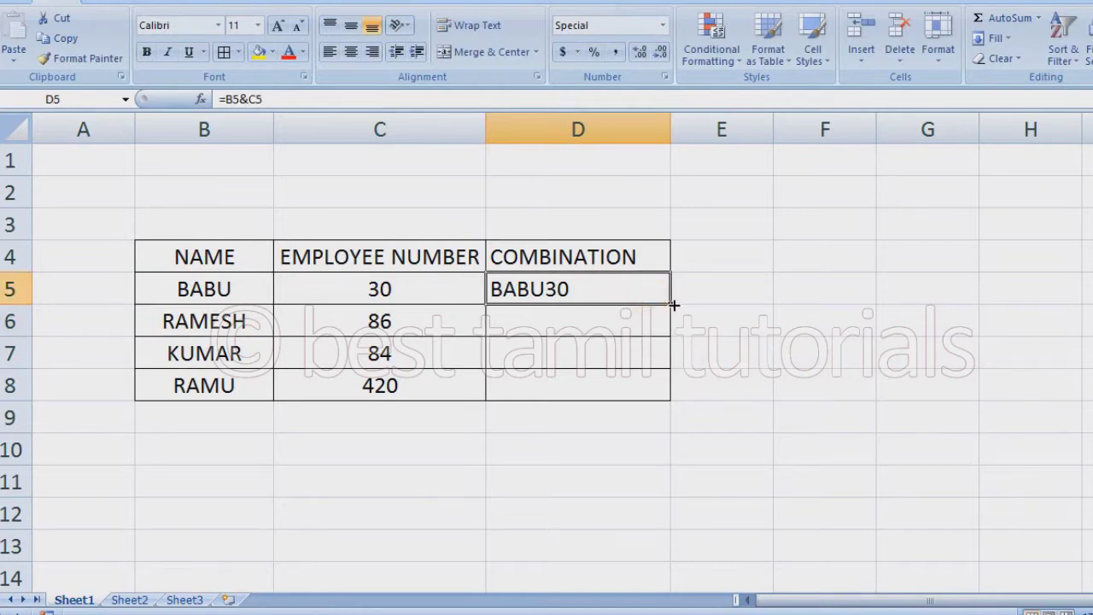
double_click(673, 303)
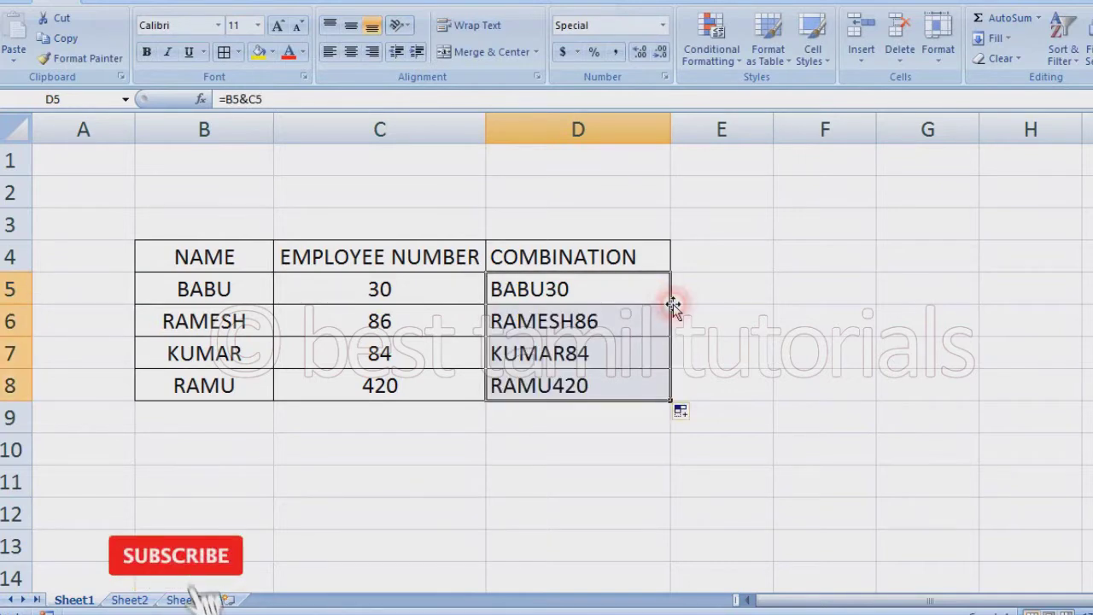
left_click(695, 342)
- Clear the combined values from D5:D8
left_click_drag(612, 293, 615, 373)
key("Delete")
left_click(769, 361)
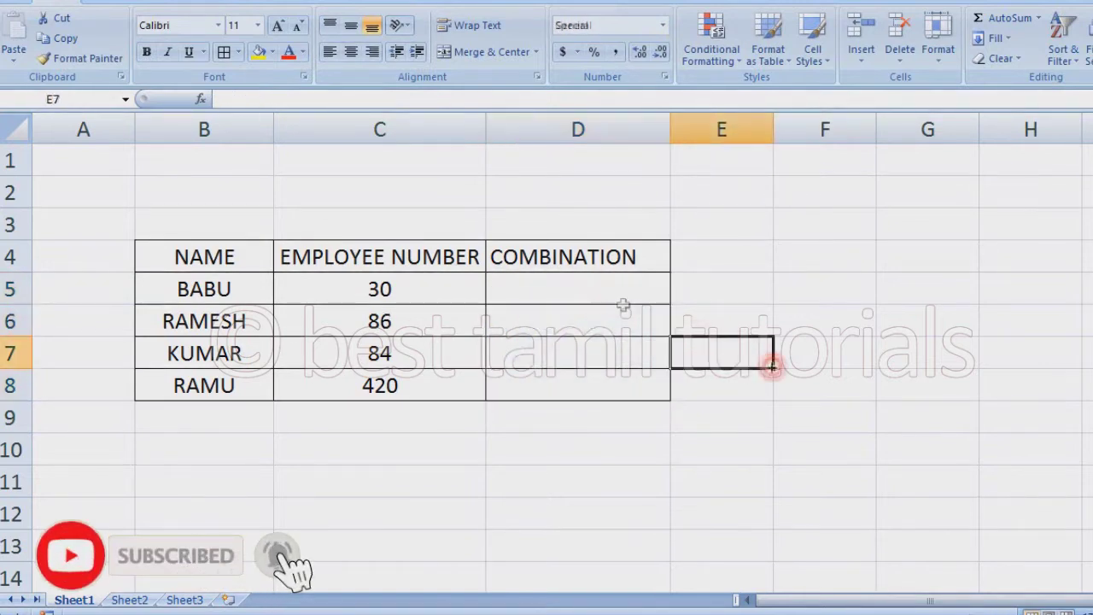
- Enter =C5&B5 in D5, fill it down to D8 for 30BABU-style results, then clear them
left_click(616, 286)
type("=")
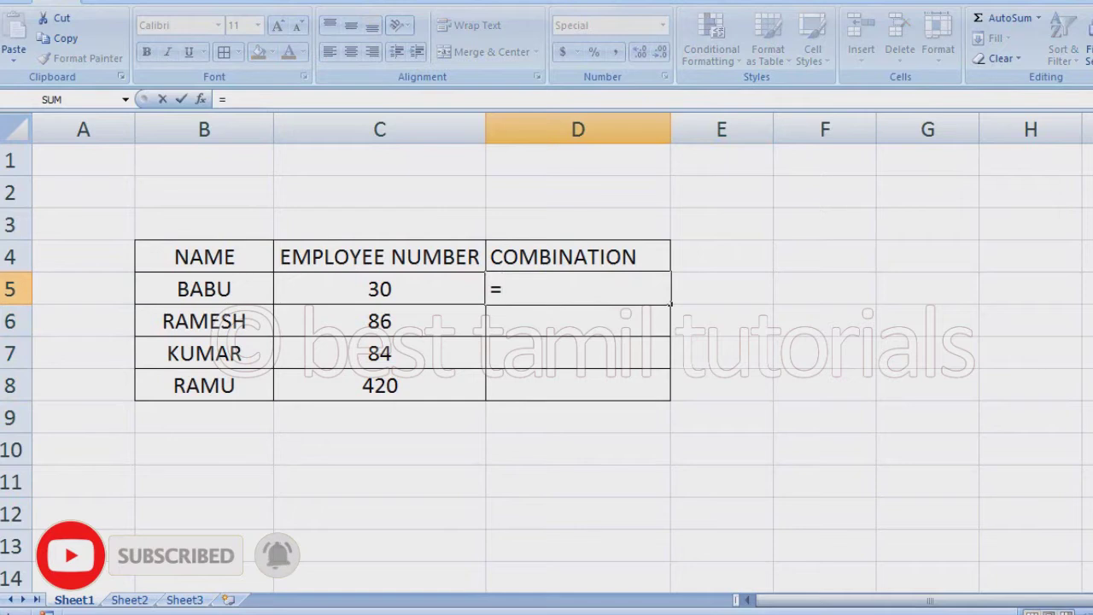
left_click(427, 286)
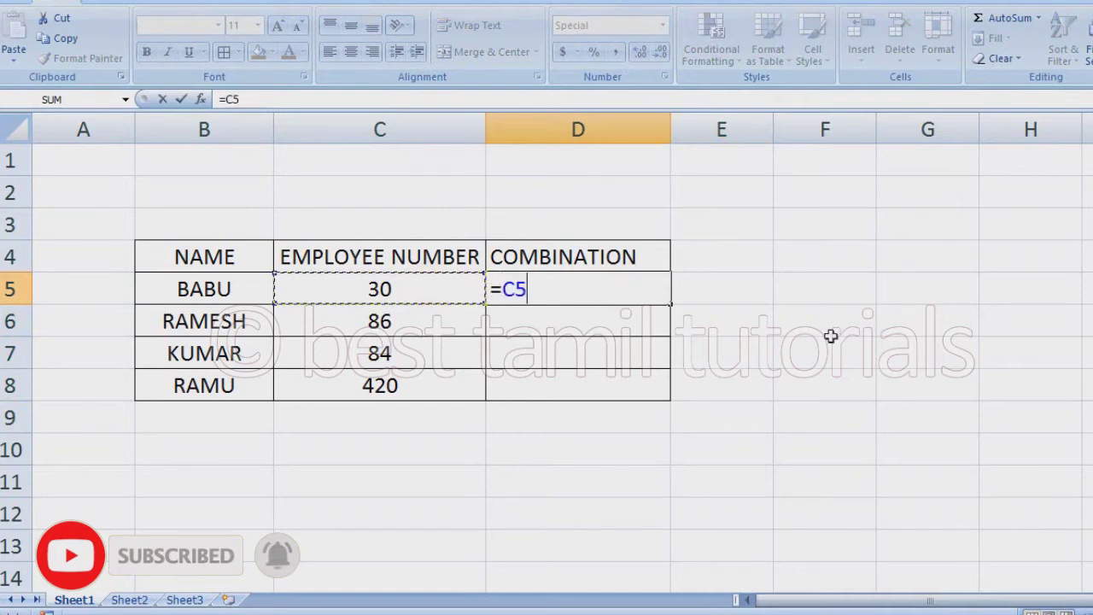
type("&")
left_click(248, 295)
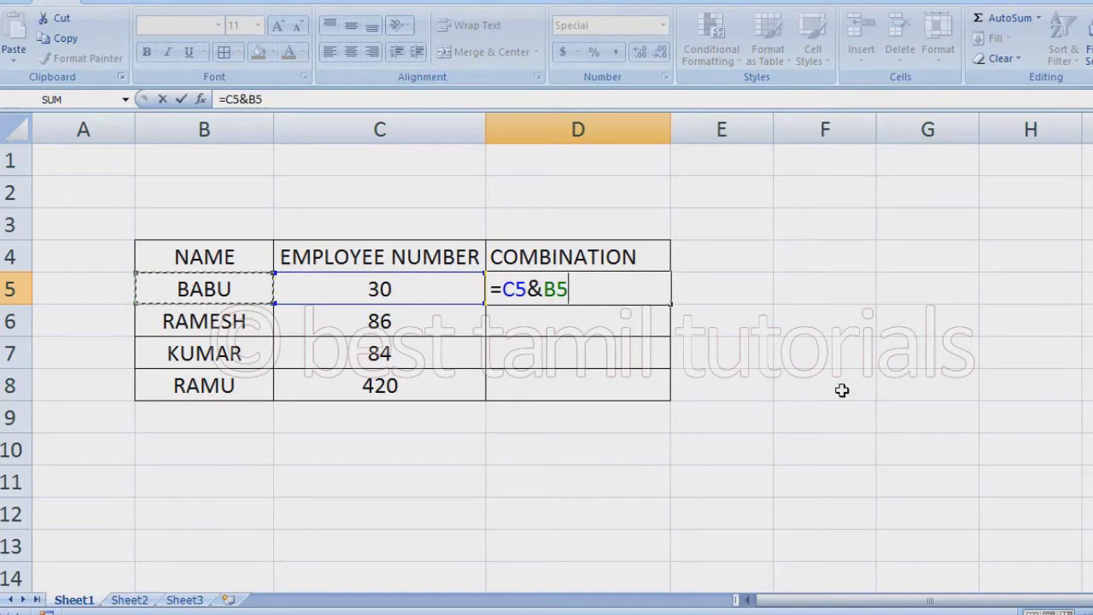
key("shift+Return")
left_click(642, 295)
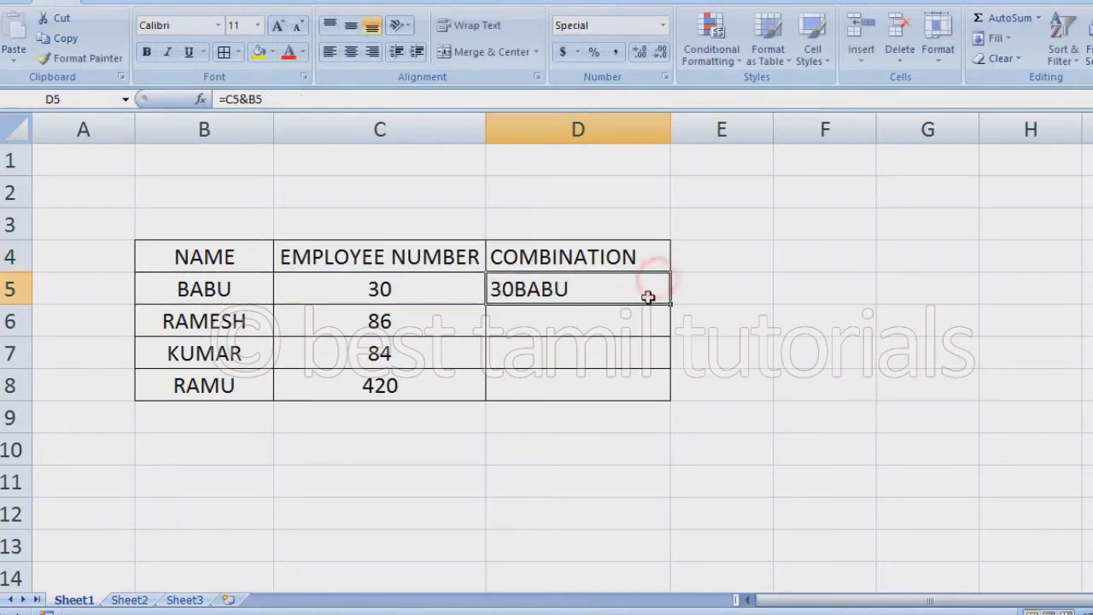
double_click(672, 301)
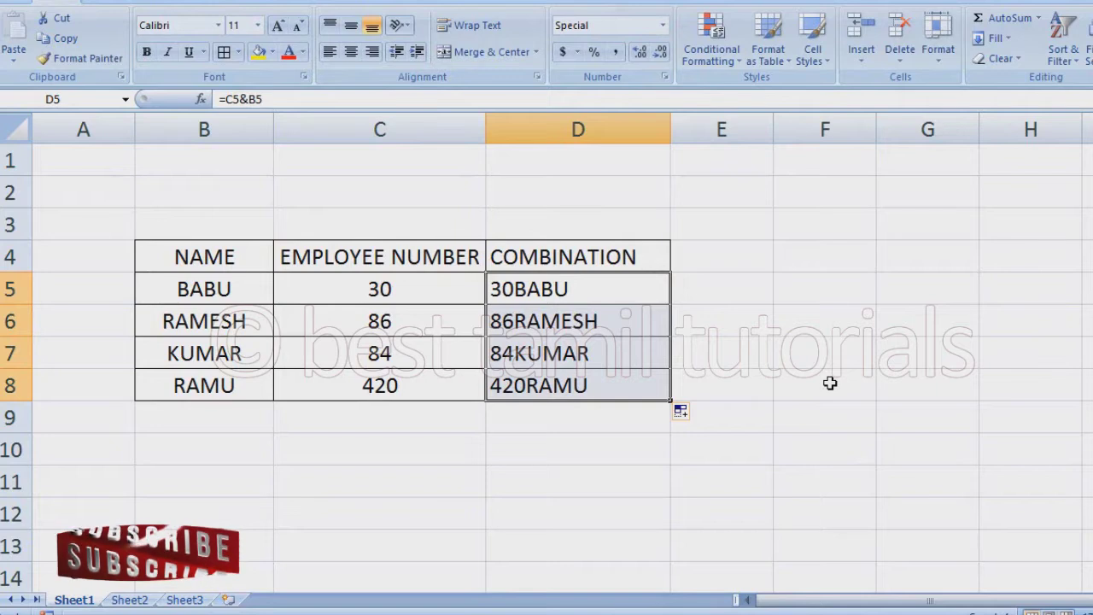
key("Delete")
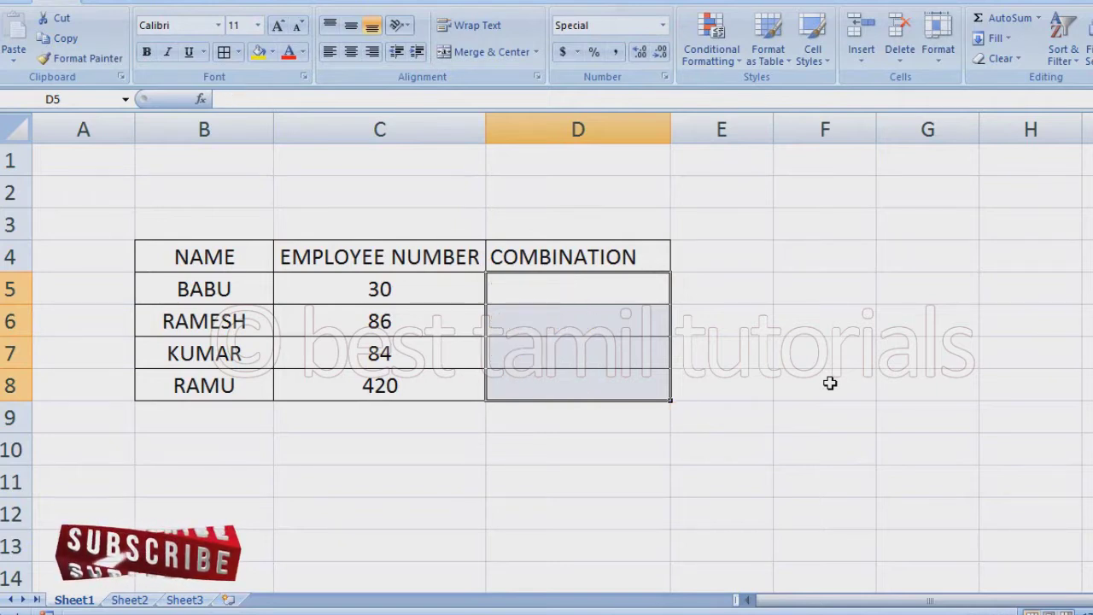
- Start typing =CON in cell D5, correcting the mistyped letter
left_click(830, 383)
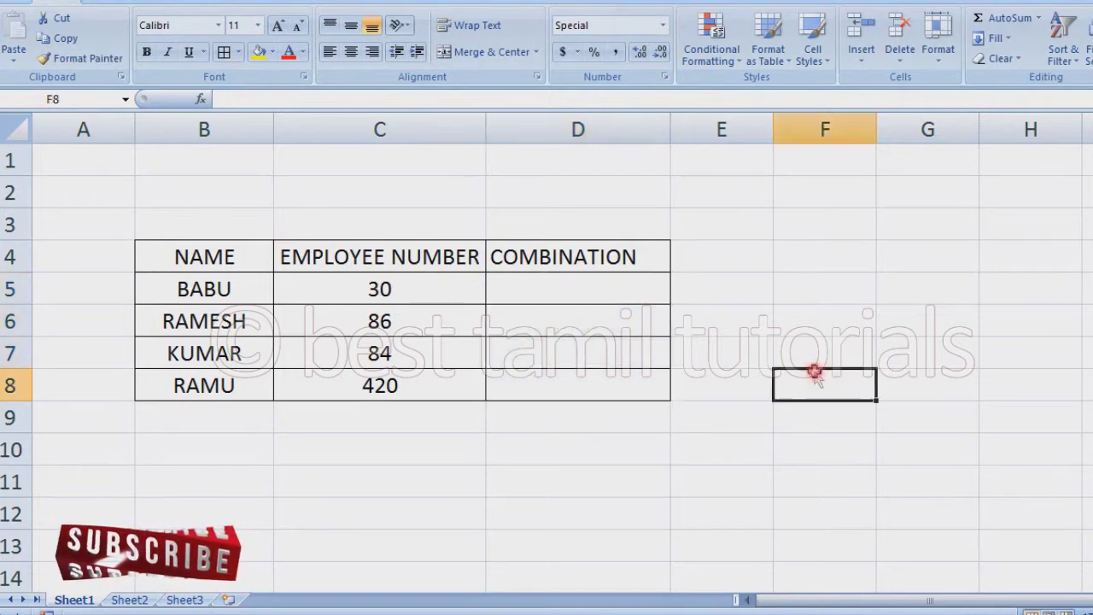
left_click(595, 287)
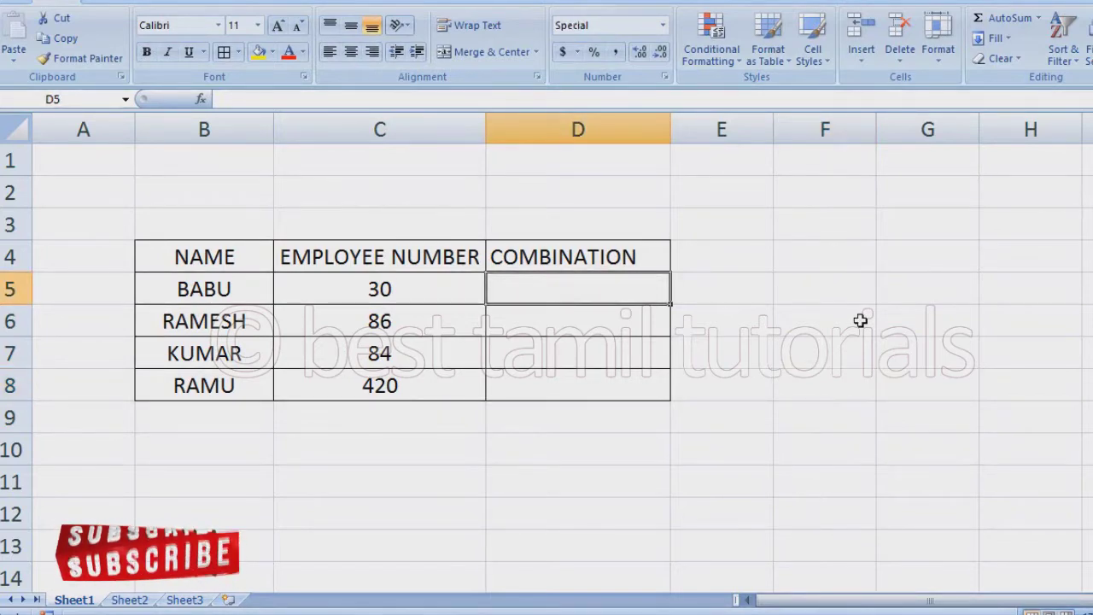
type("=COM")
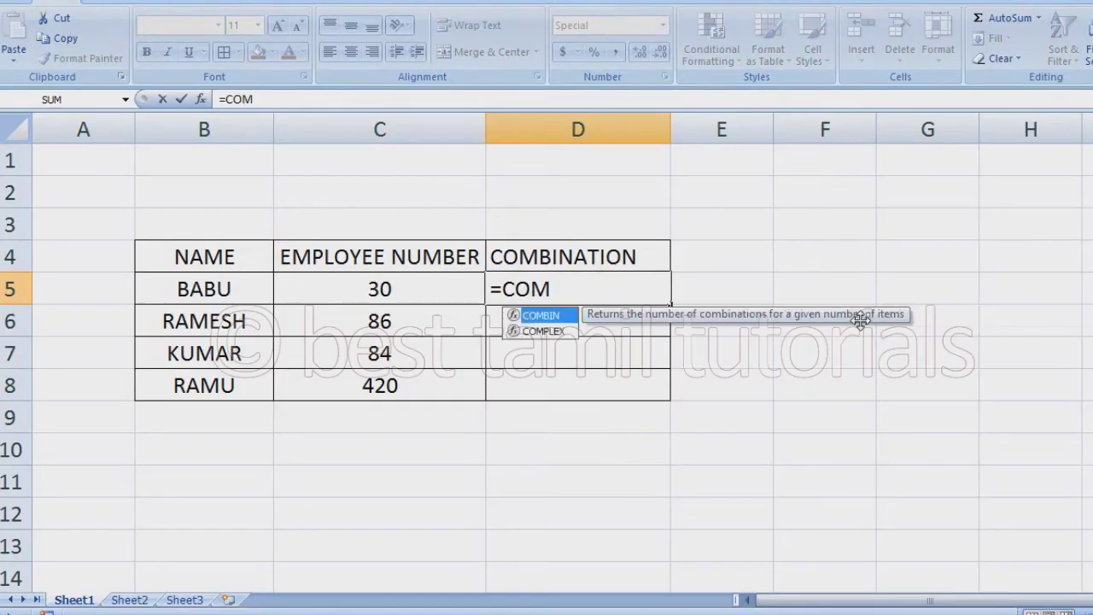
key("BackSpace")
type("N")
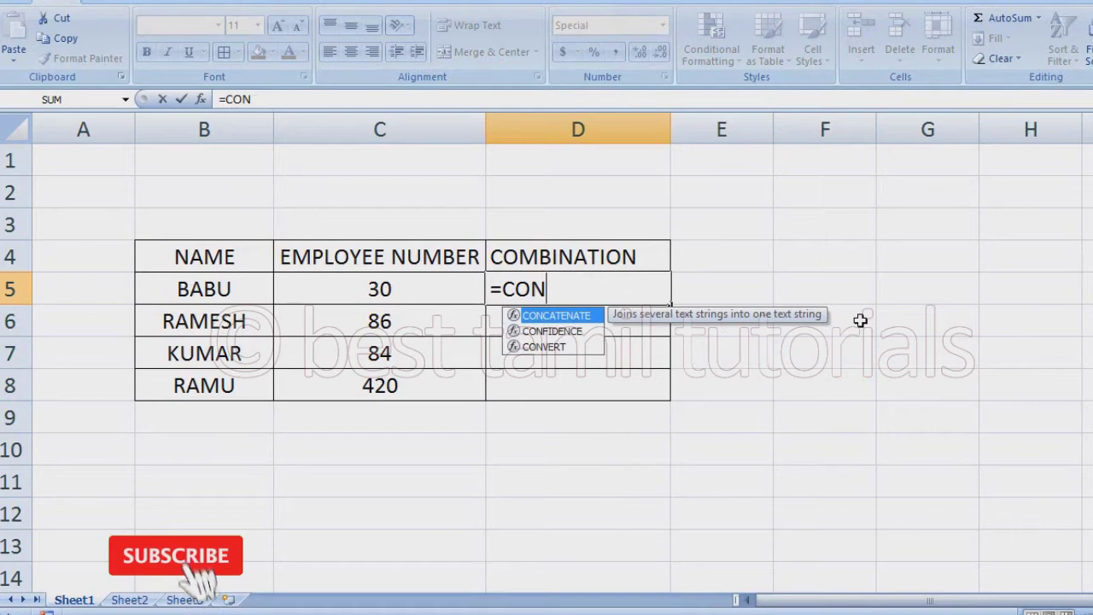
- Complete =CONCATENATE(B5,C5) in D5 and fill it down to D8, giving BABU30 to RAMU420
type("C")
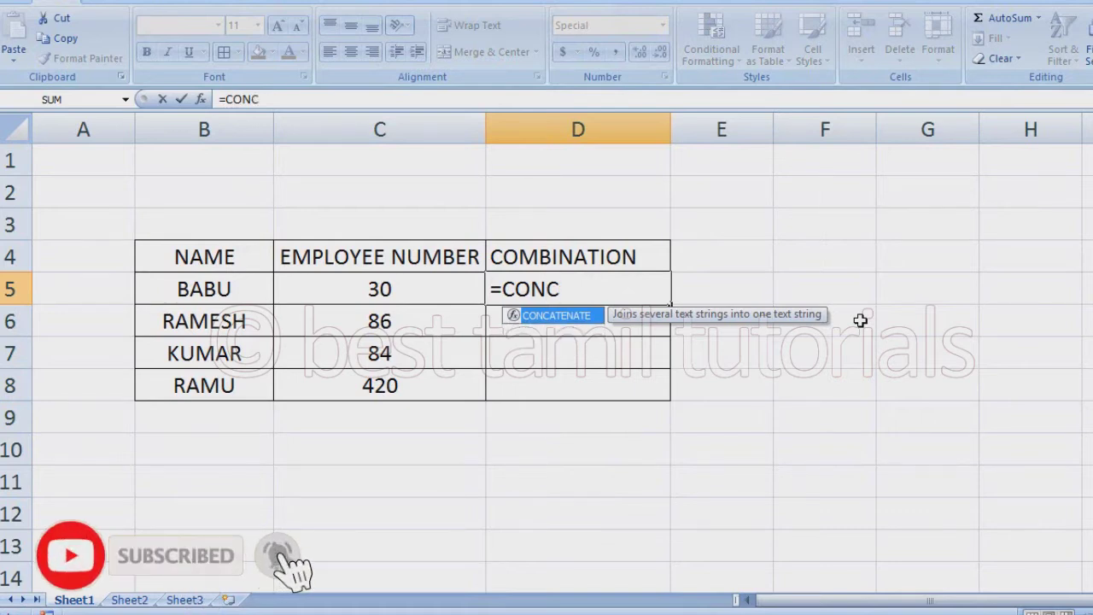
type("ATE")
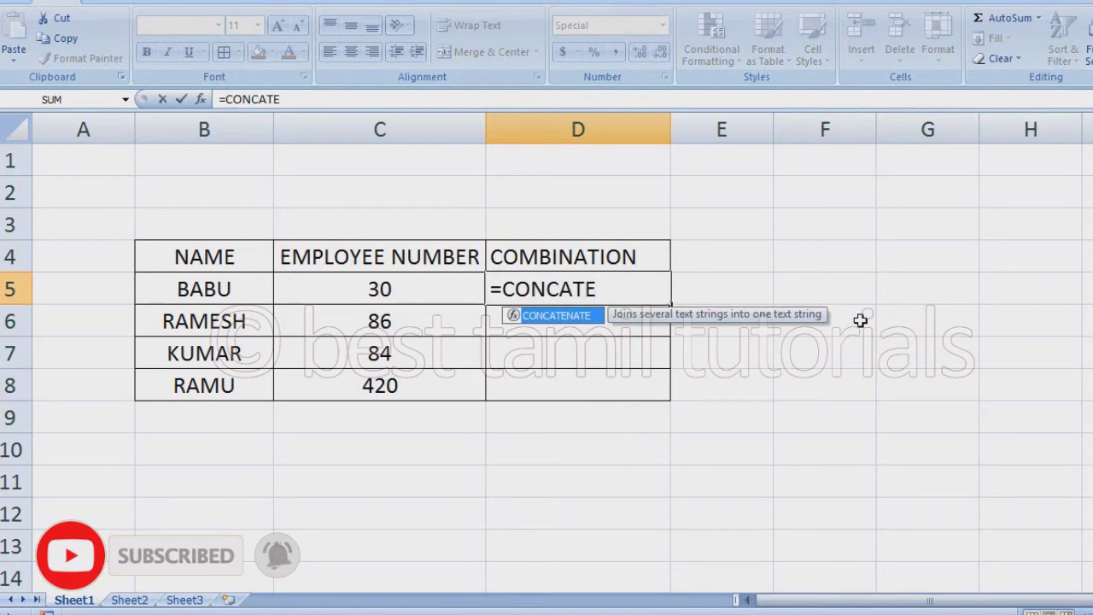
type("NATE")
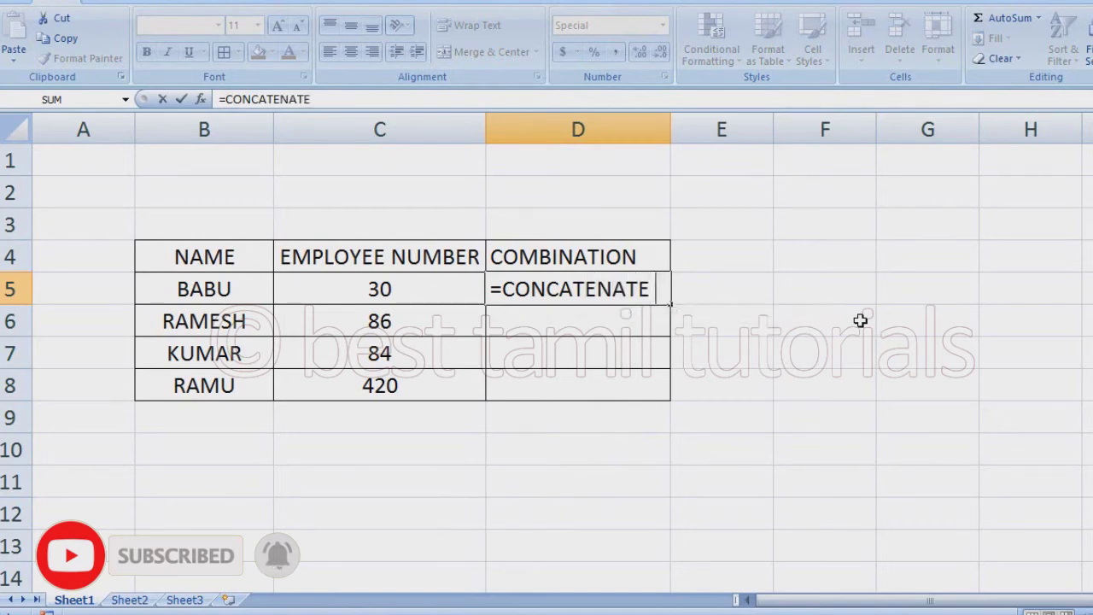
type("(")
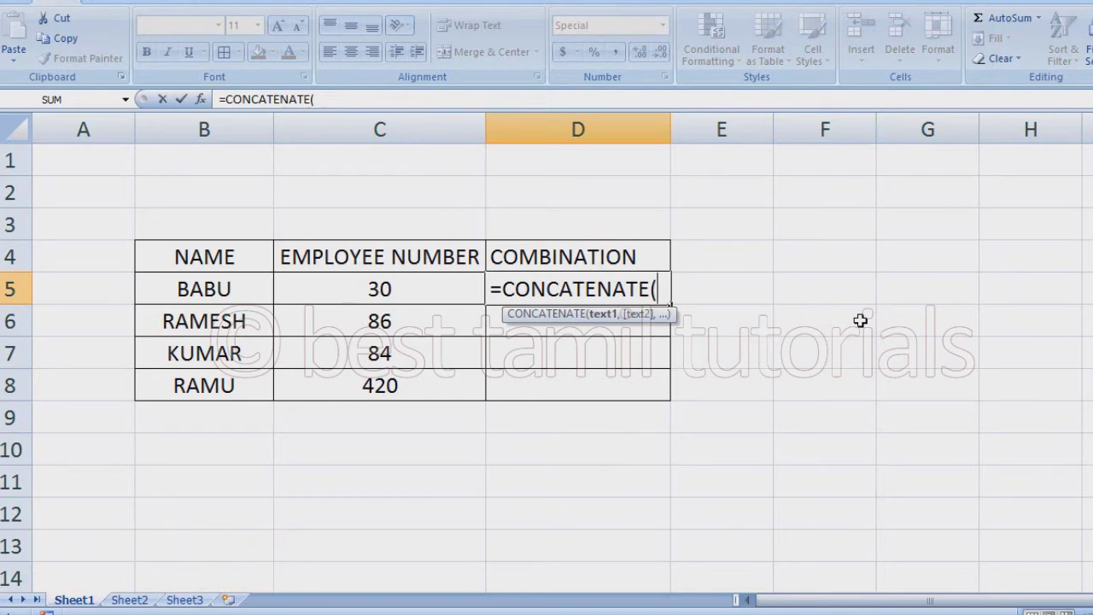
left_click(240, 284)
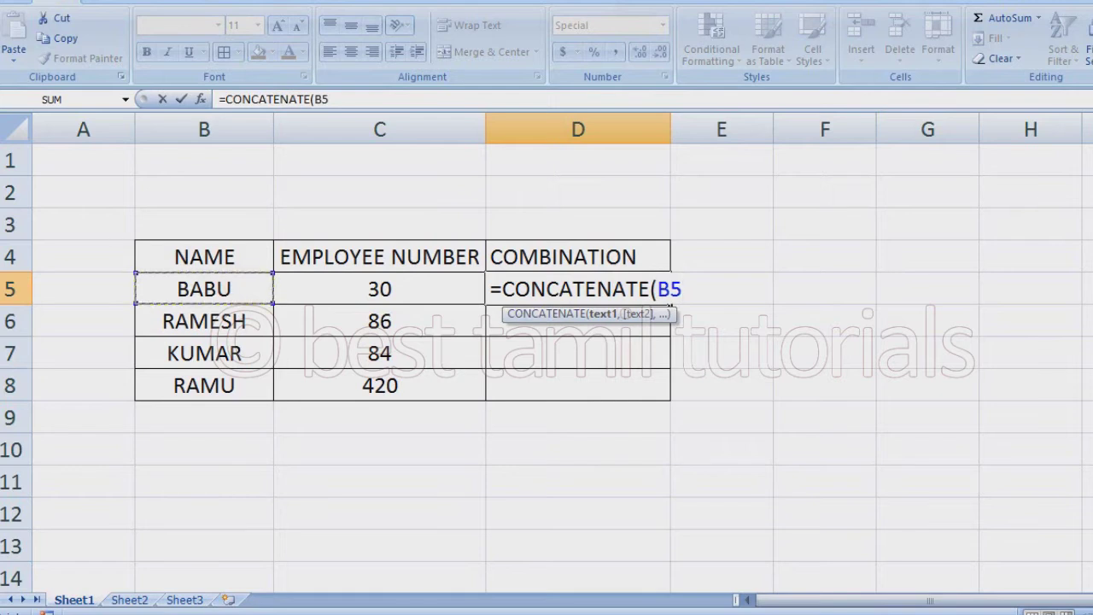
type(",")
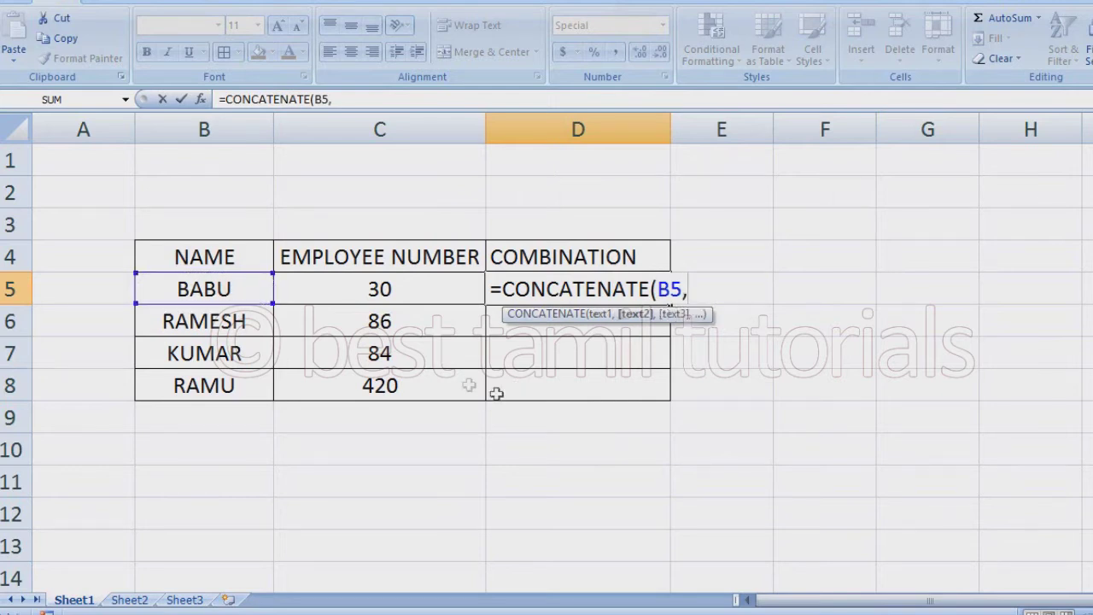
left_click(432, 280)
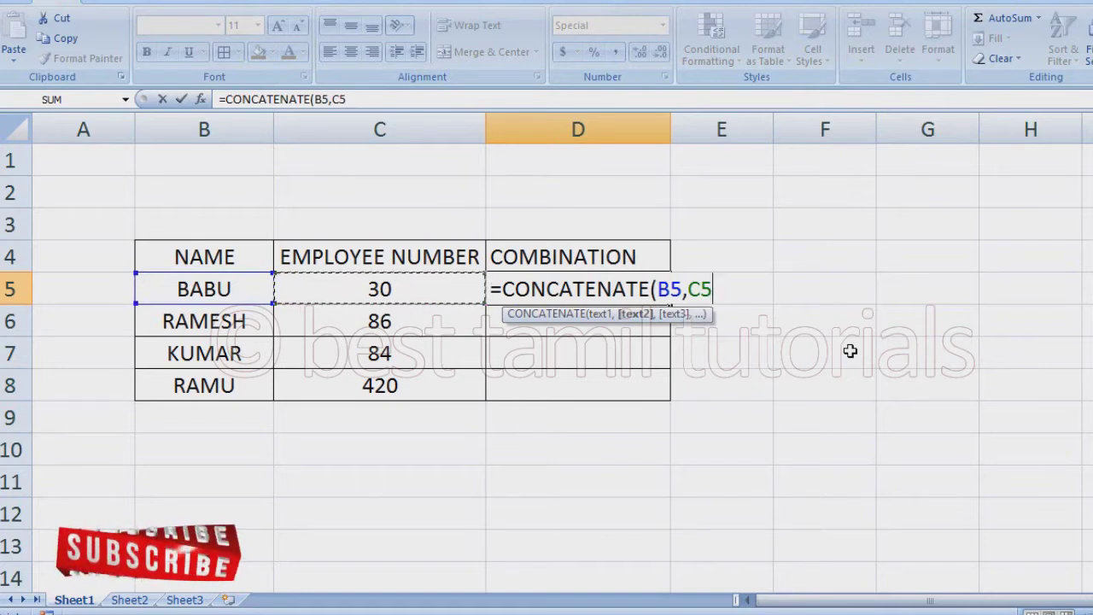
type(")")
key("Return")
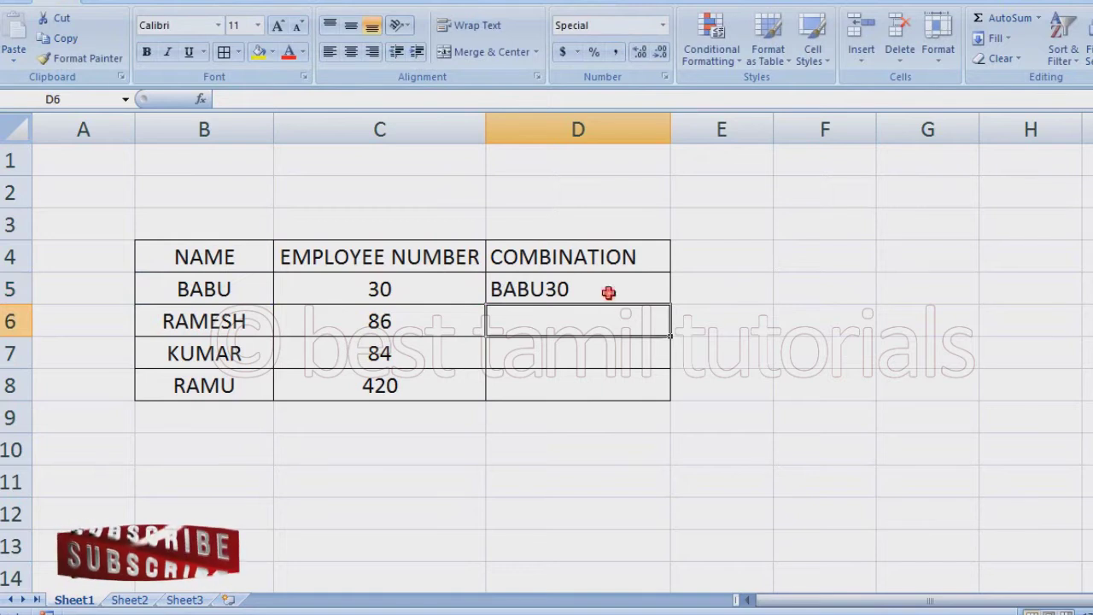
left_click(544, 288)
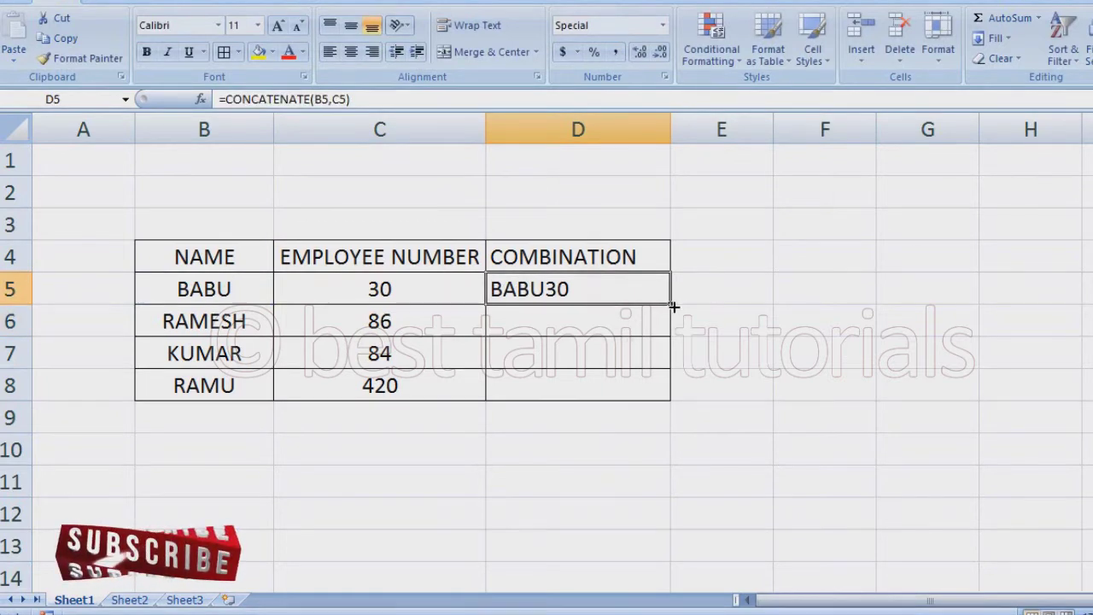
double_click(674, 306)
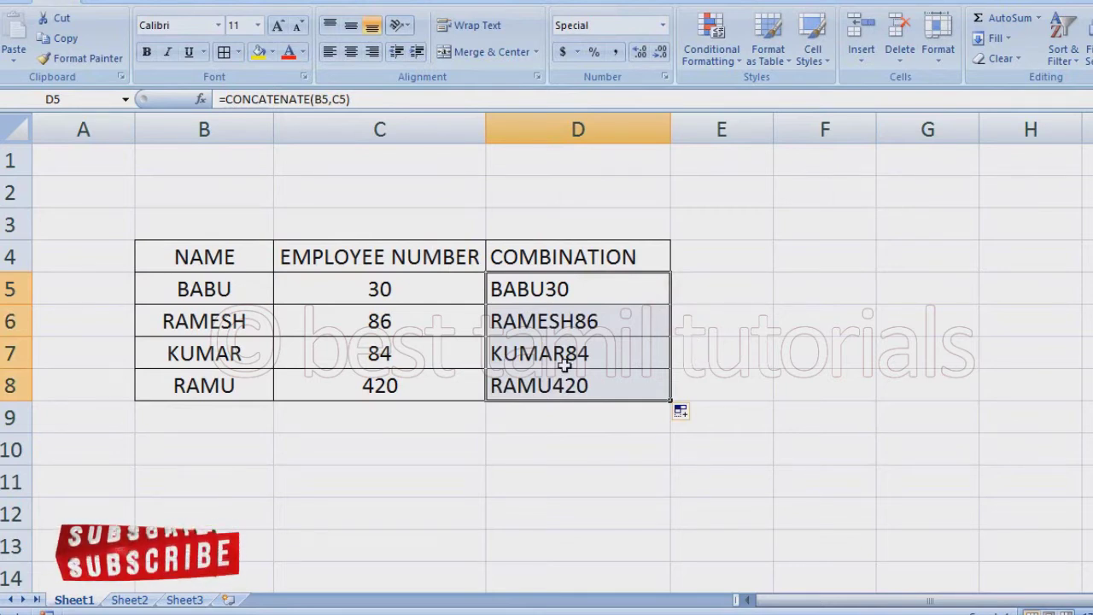
right_click(586, 133)
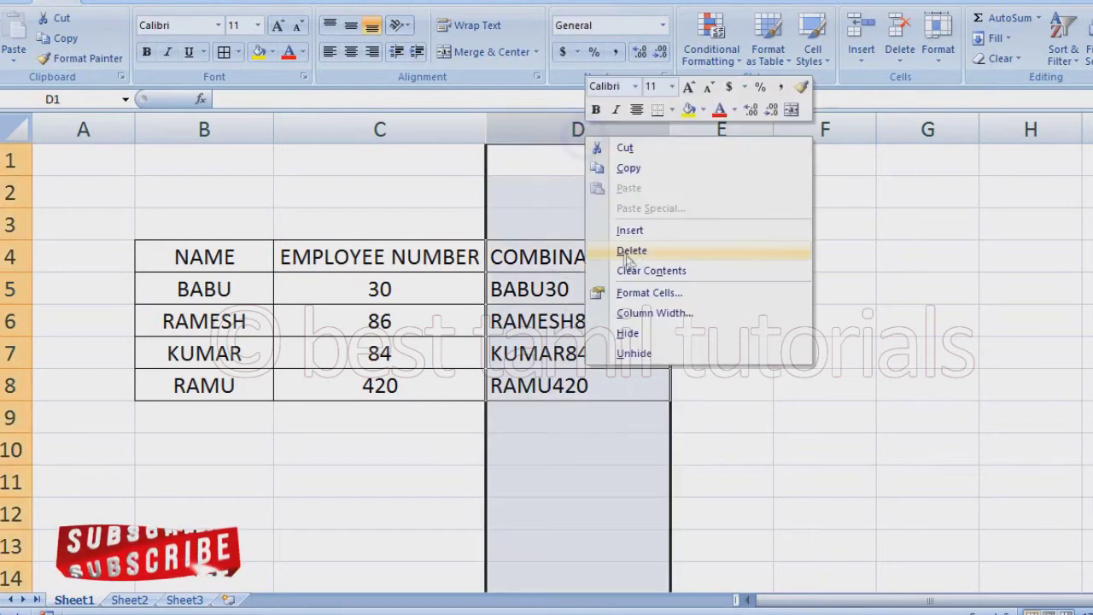
- Insert a new column before COMBINATION with the header NUMBER in D4
left_click(629, 229)
left_click(550, 255)
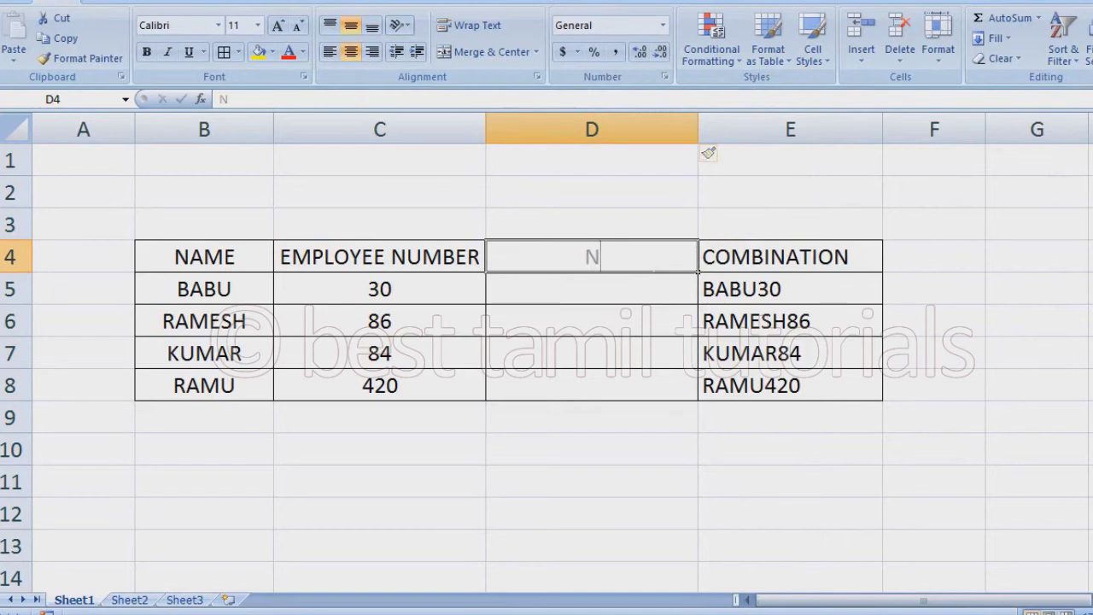
type("NUMBER")
key("Return")
- Enter the values 40, 26, 25 and 24 in D5:D8
type("40")
key("Return")
type("26")
key("Return")
type("25")
key("Return")
type("24")
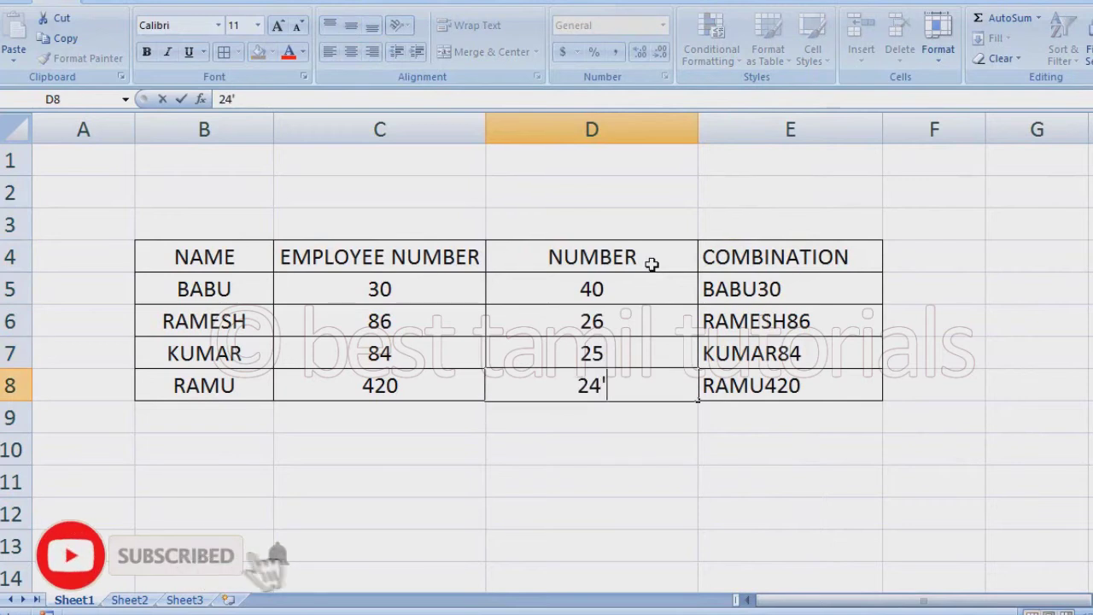
key("Return")
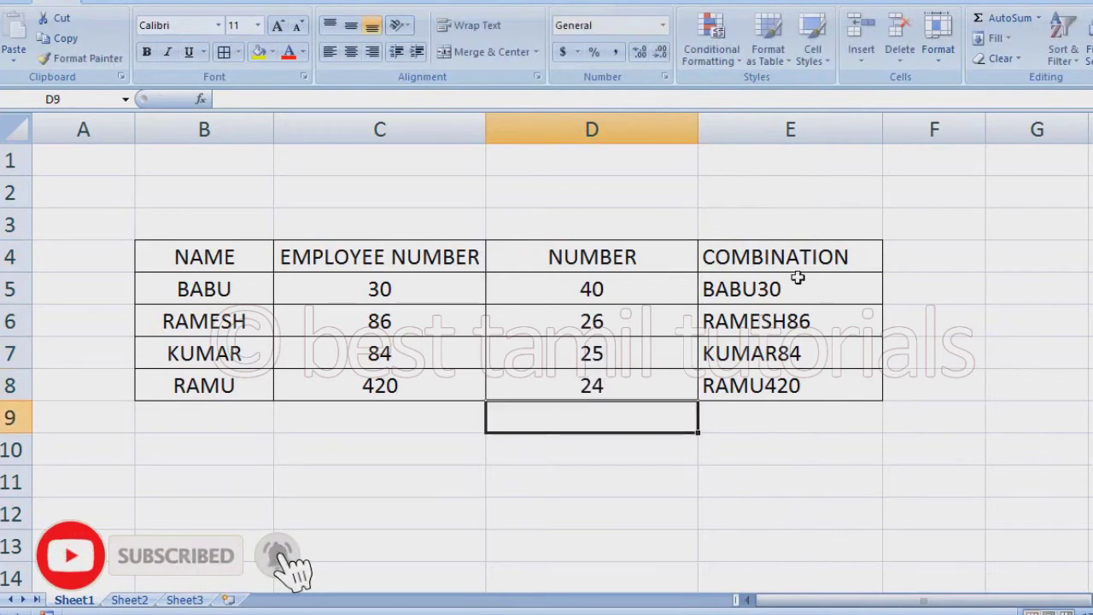
left_click_drag(776, 287, 793, 387)
- Change E5 to =CONCATENATE(B5,C5,D5) and fill it down to E8
left_click(829, 288)
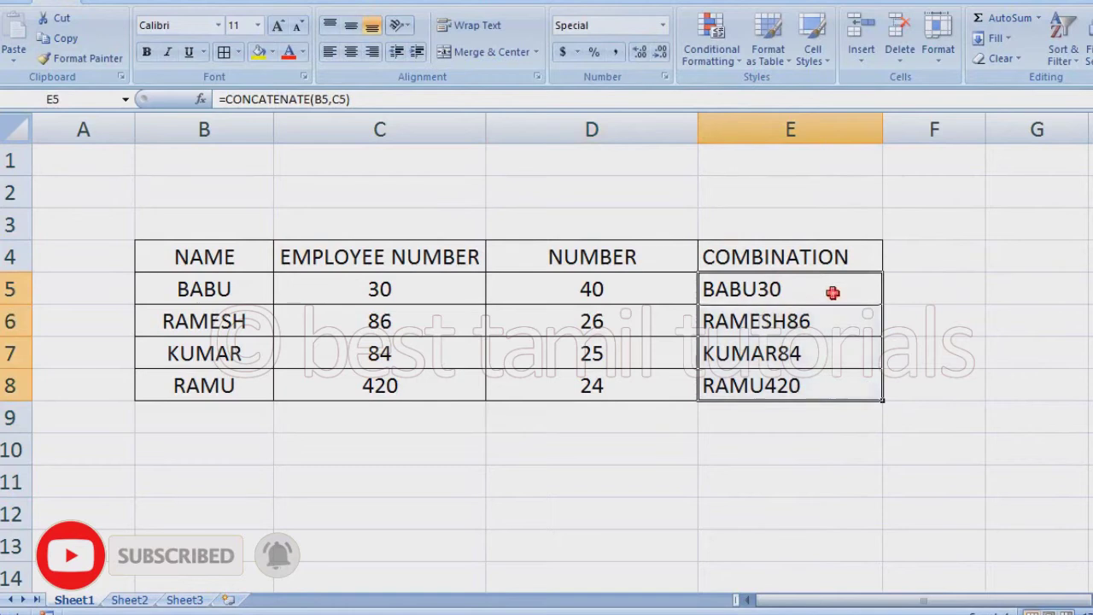
double_click(830, 287)
left_click(927, 289)
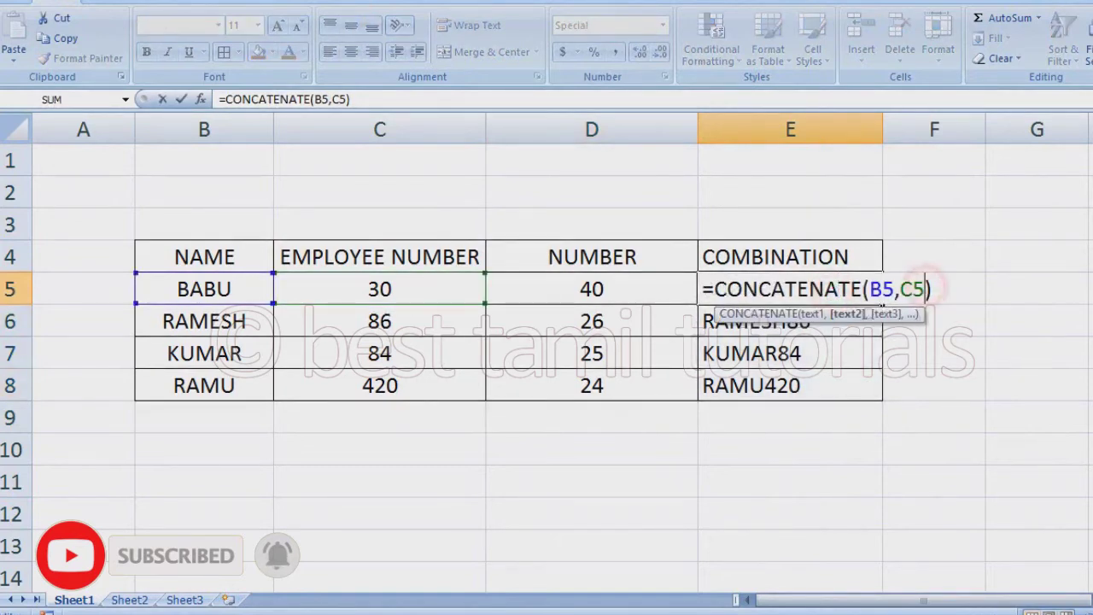
type(",")
left_click(588, 285)
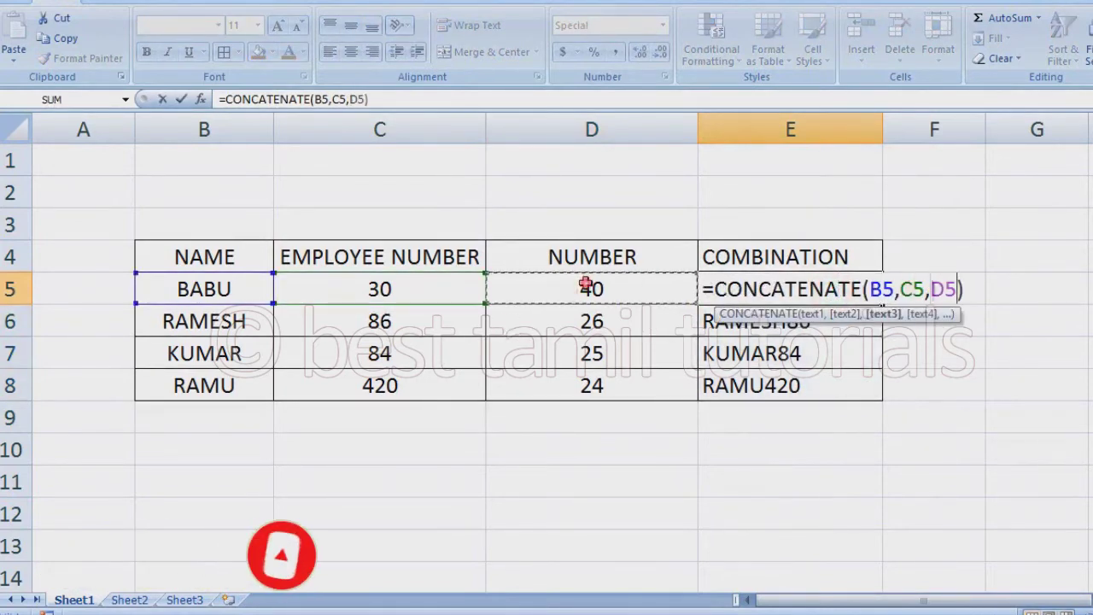
key("Return")
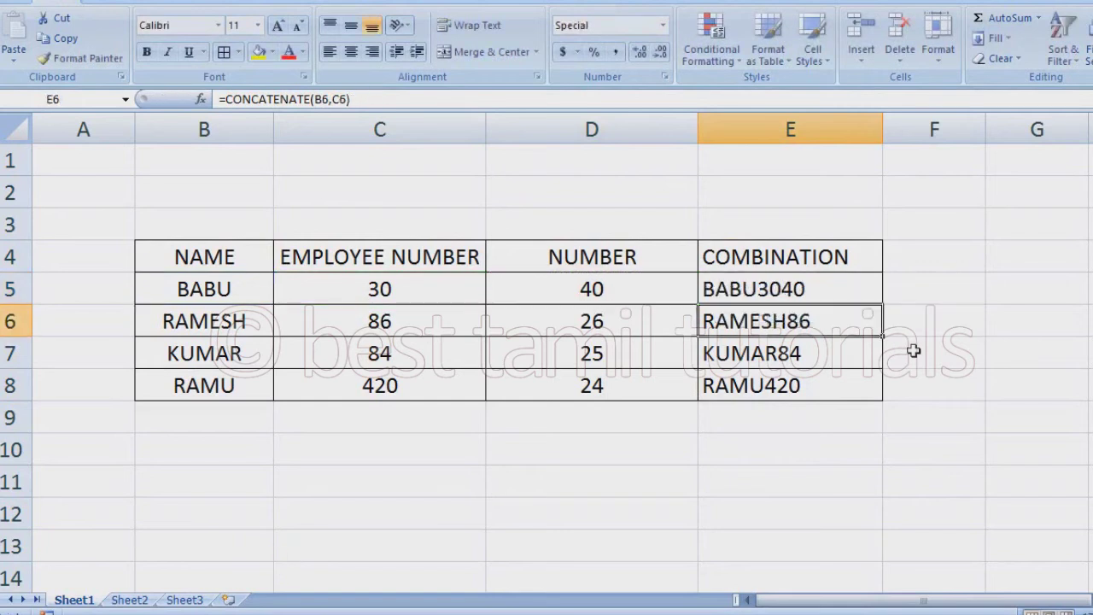
left_click(842, 288)
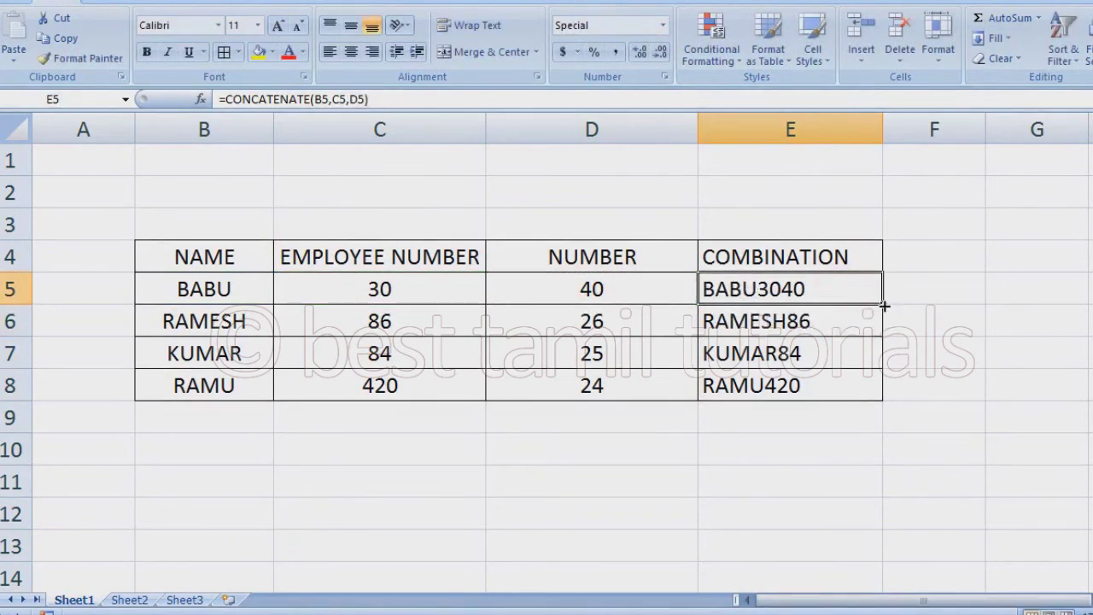
double_click(885, 305)
key("Right")
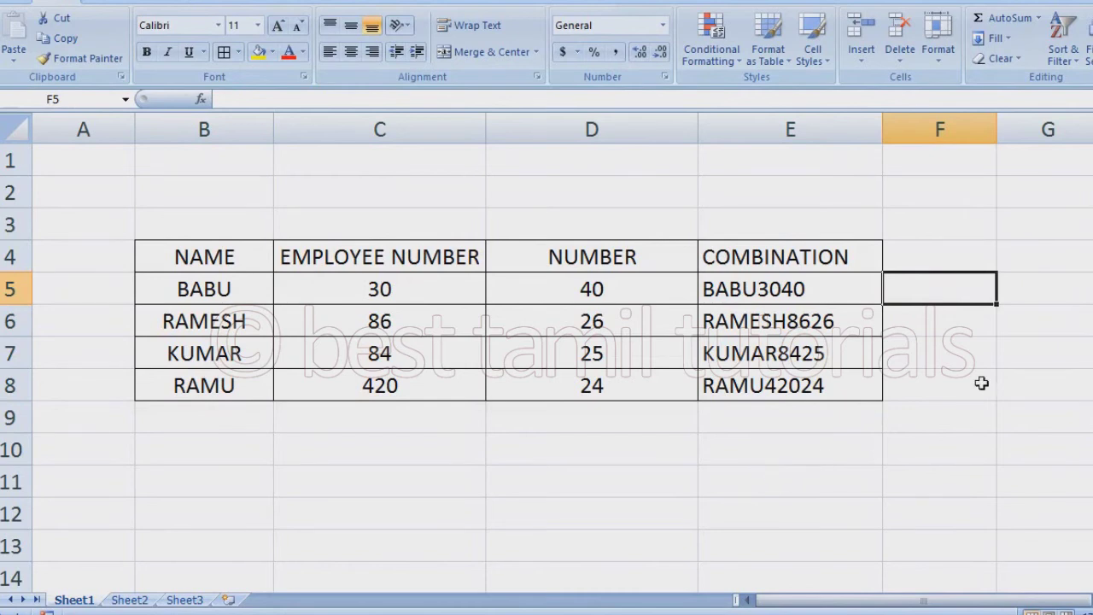
- Enter =B5&C5&D5 in F5 and fill it down to F8
type("=")
left_click(242, 289)
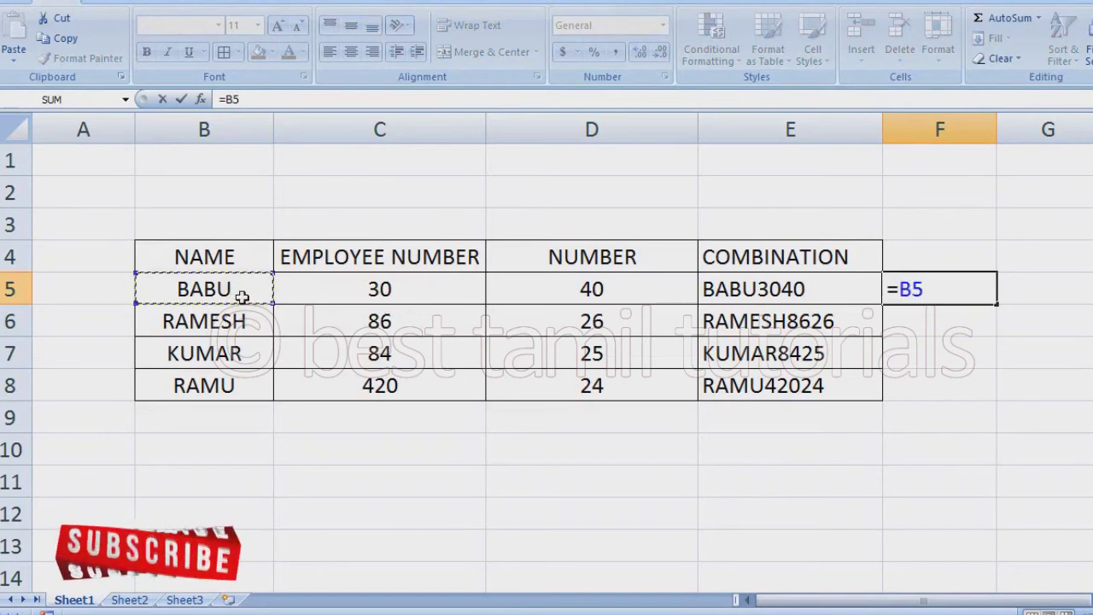
type("&")
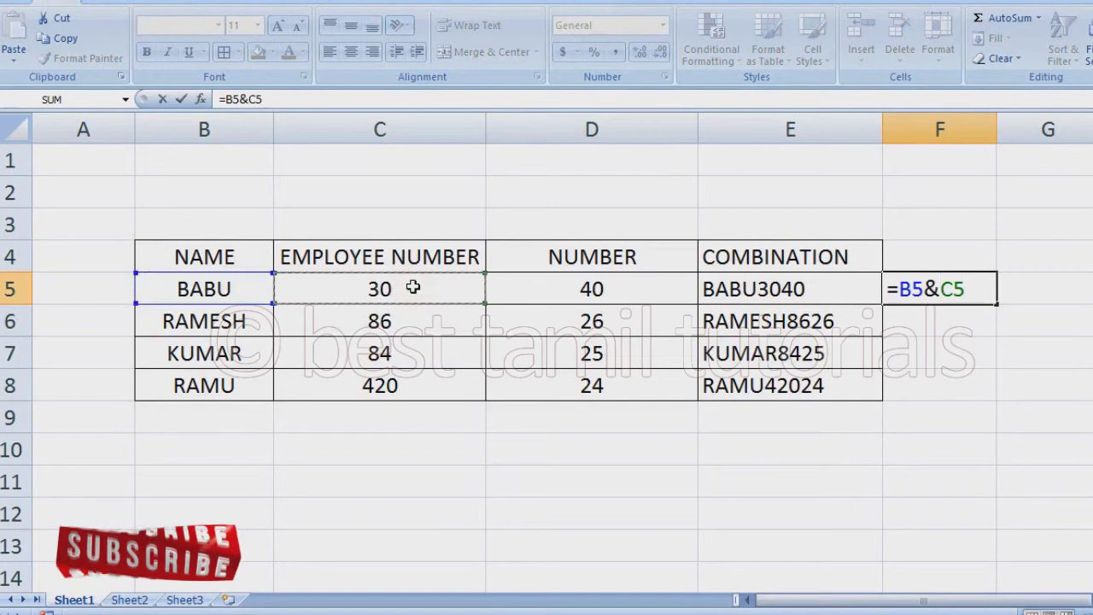
type("&")
left_click(630, 293)
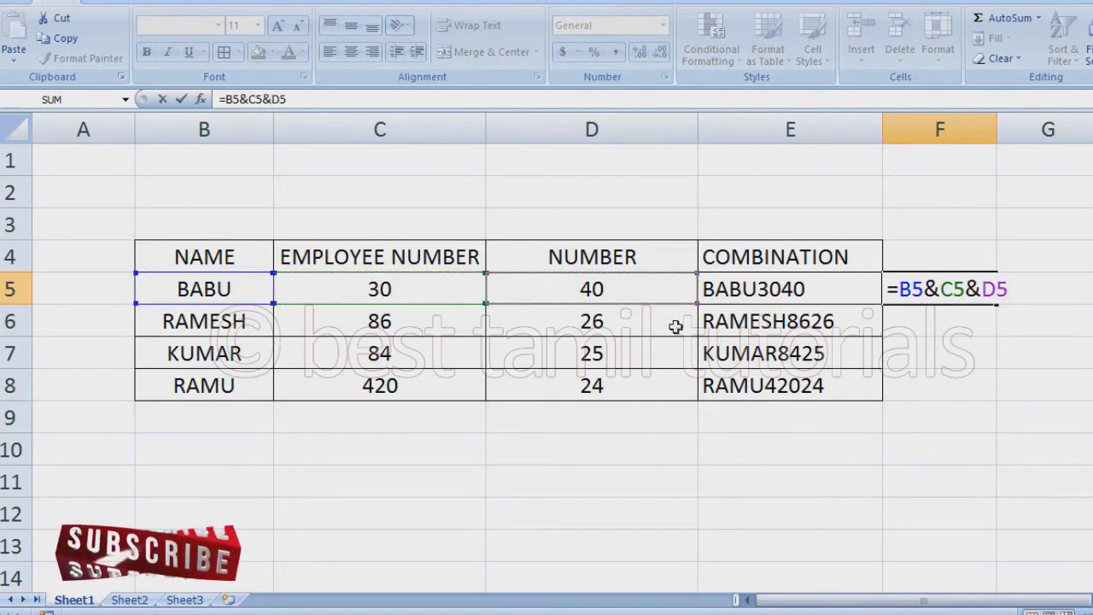
key("Return")
left_click(984, 295)
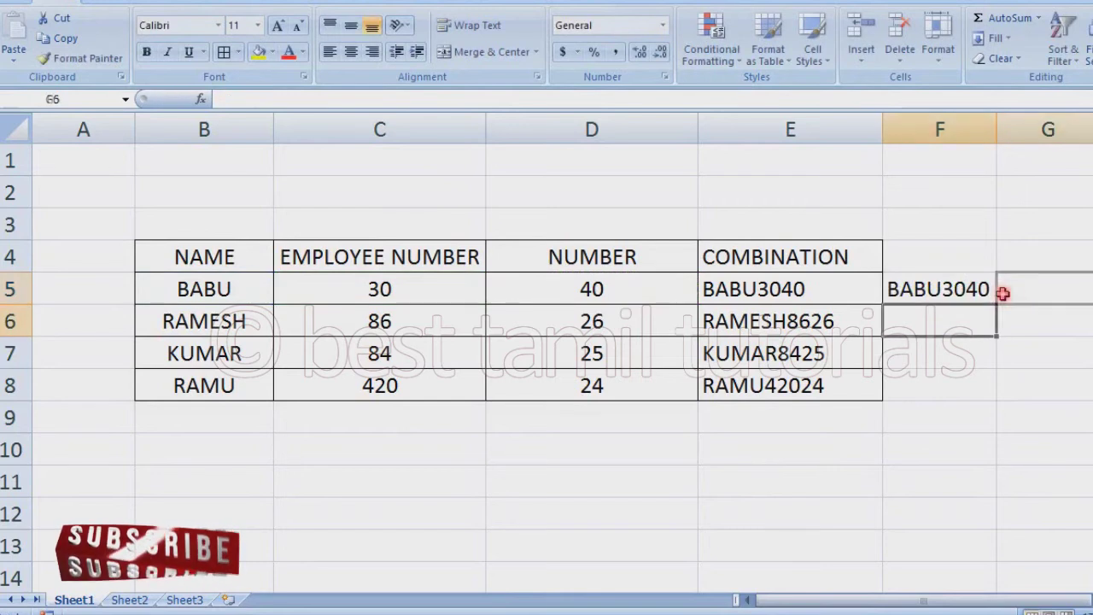
double_click(996, 305)
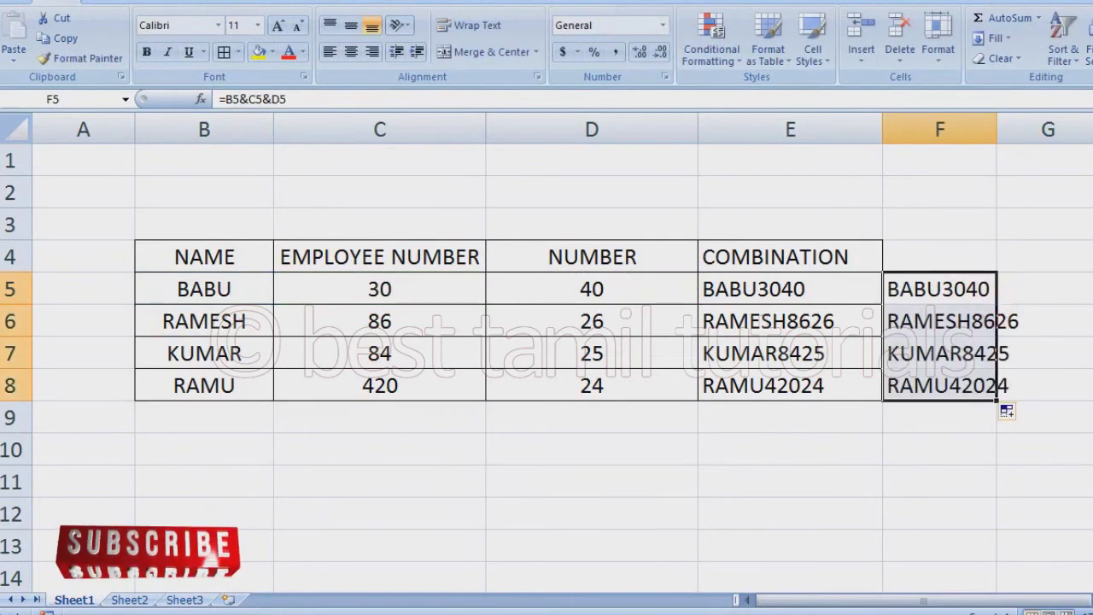
- Widen column F to fit its contents and refill the formula down to F8
left_click(1045, 248)
double_click(999, 139)
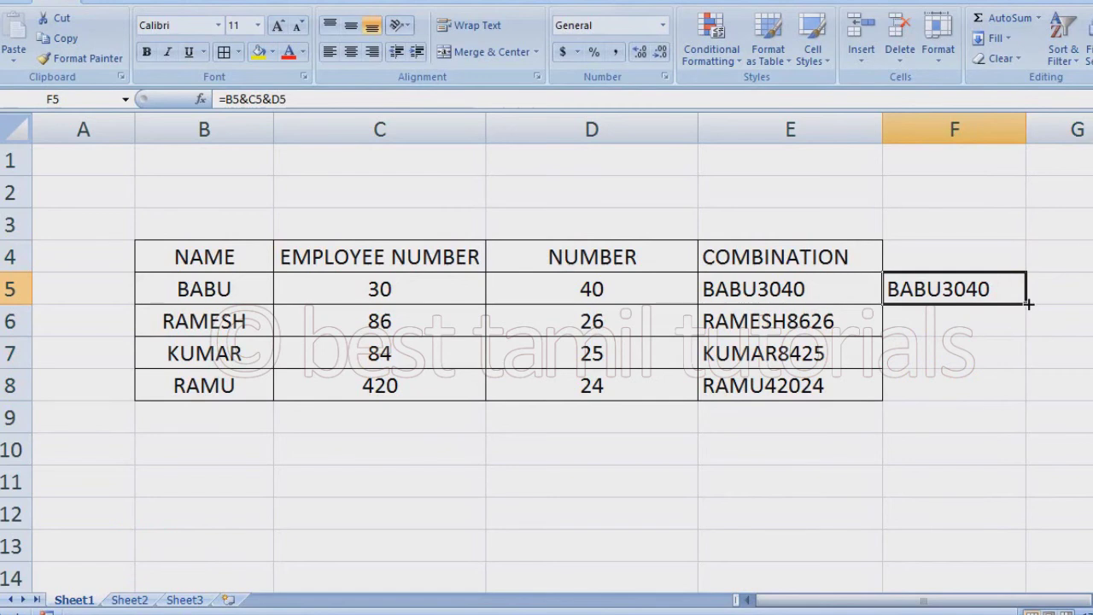
double_click(1029, 304)
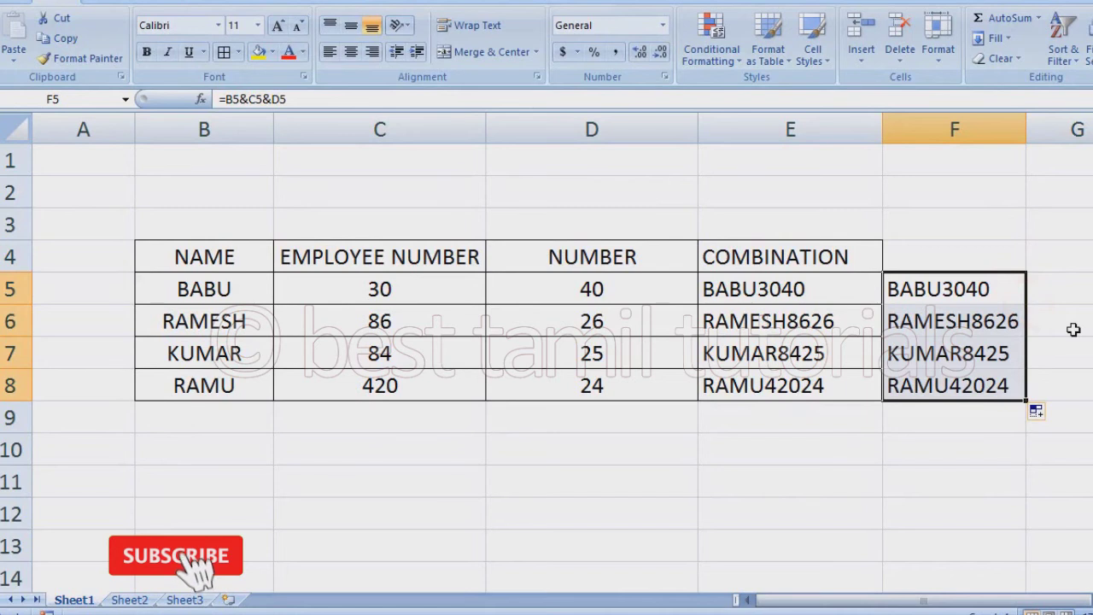